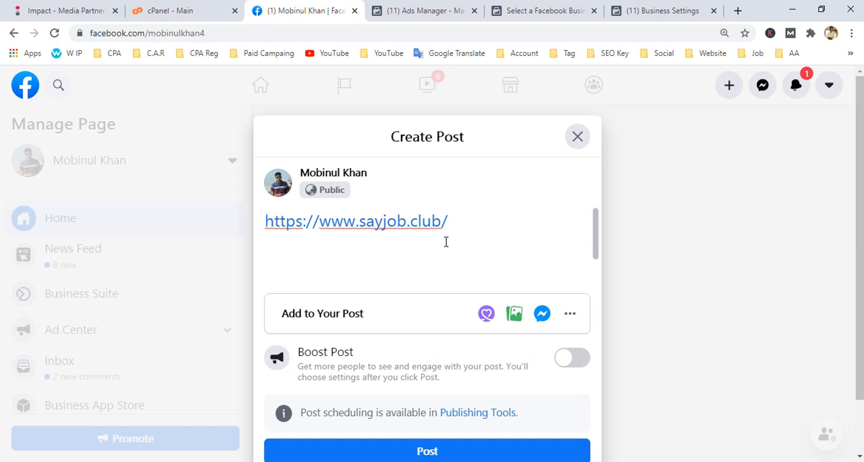
scroll(439, 376, down, 1)
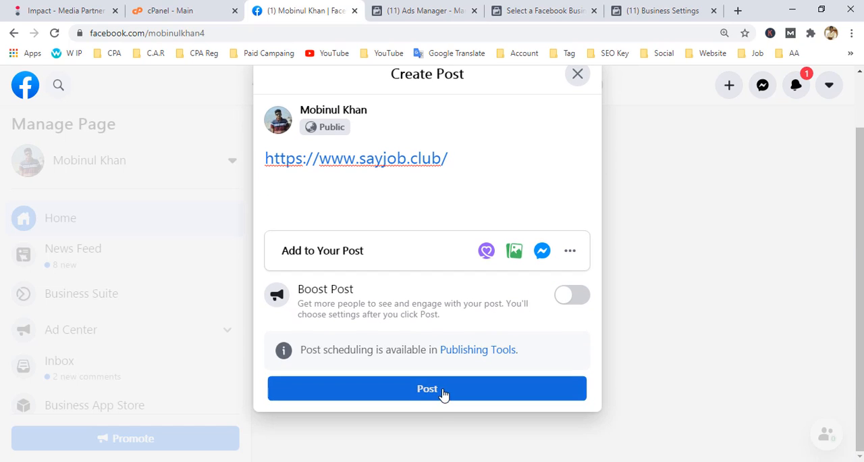
click(444, 392)
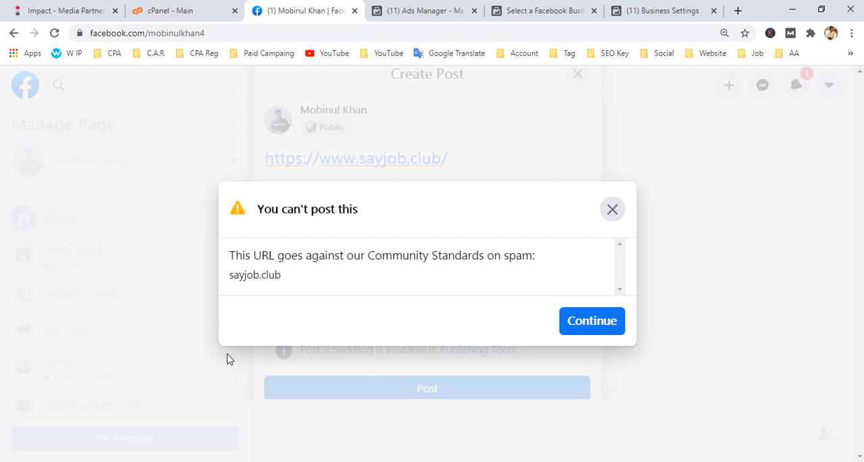
drag(286, 283, 471, 257)
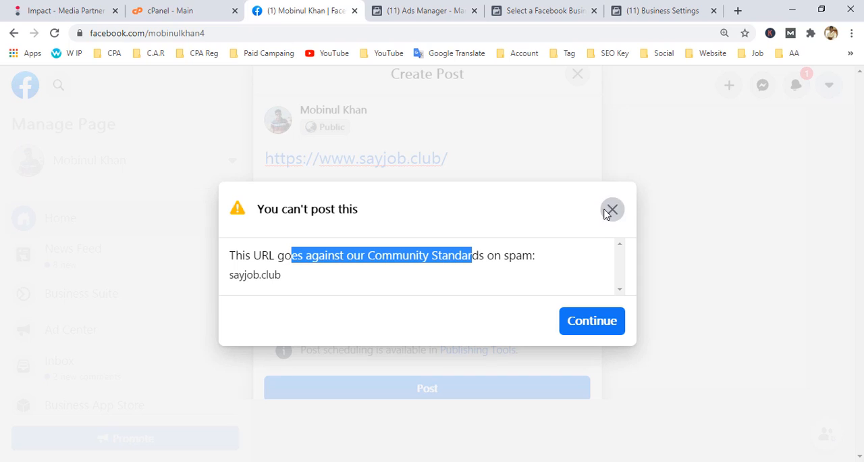
click(608, 211)
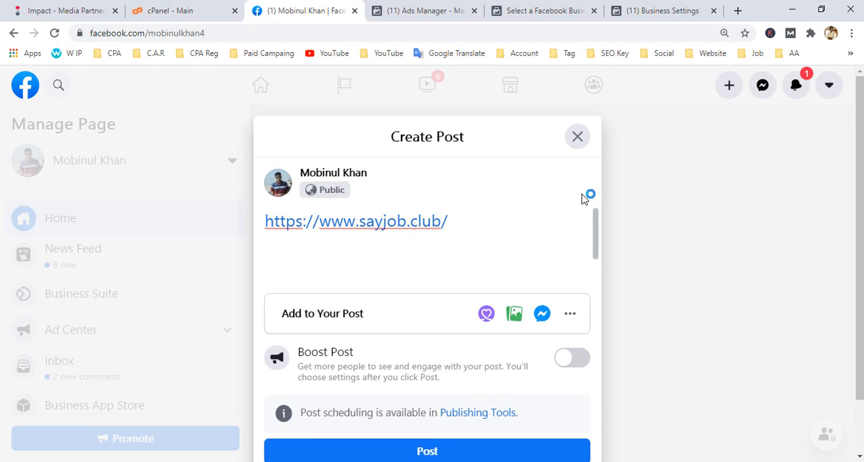
Close the unpublished post with the sayjob.club link and discard its unsaved changes.
click(578, 138)
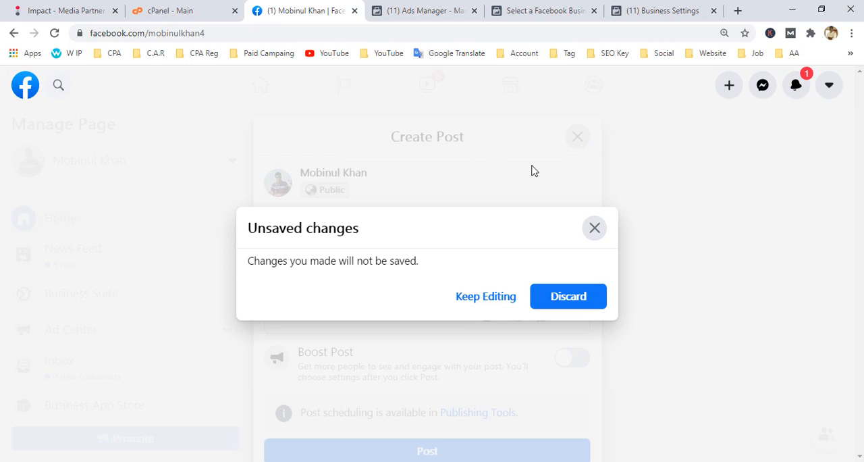
click(568, 297)
scroll(308, 311, up, 1)
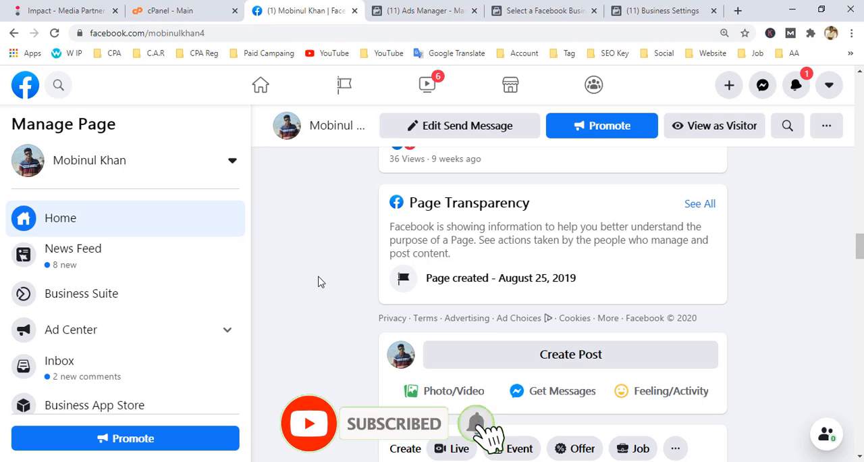
Switch to the Impact media partner dashboard and look over its balance overview.
click(71, 12)
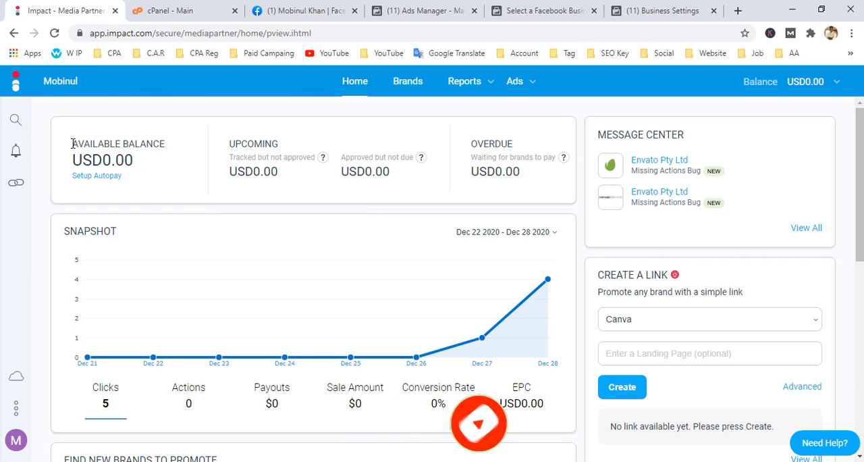
drag(393, 174, 379, 164)
click(379, 136)
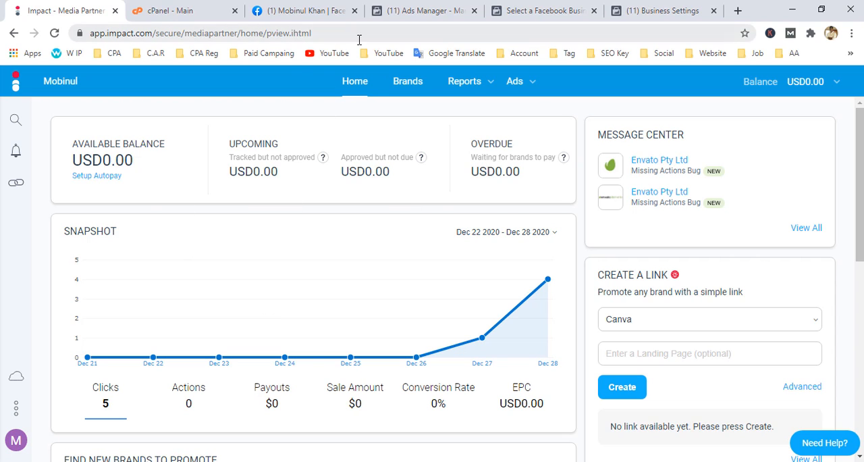
Return to the Facebook page, switch to Ads Manager and examine the address of its campaigns page.
click(311, 11)
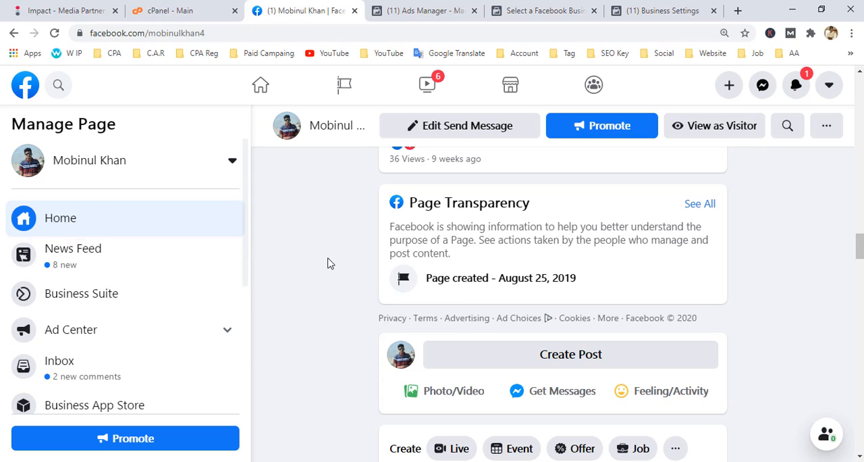
click(432, 12)
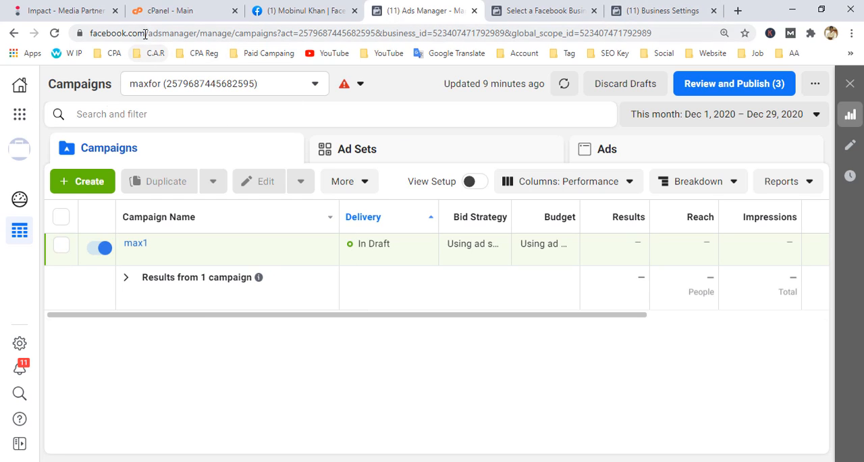
drag(148, 34, 571, 33)
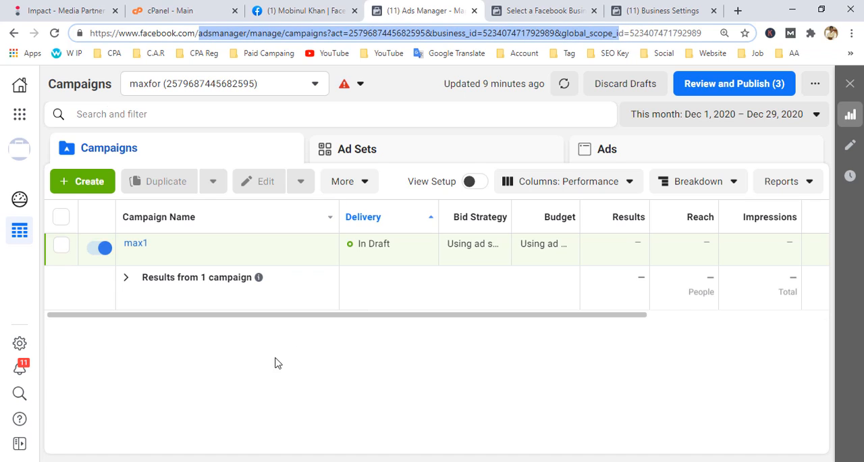
click(258, 404)
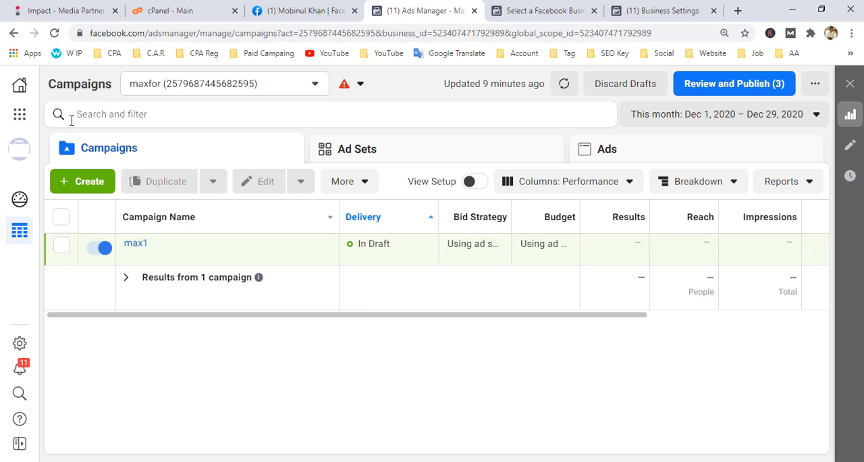
Examine the Business Settings shortcut in the Ads Manager tools and the business selection page.
click(23, 120)
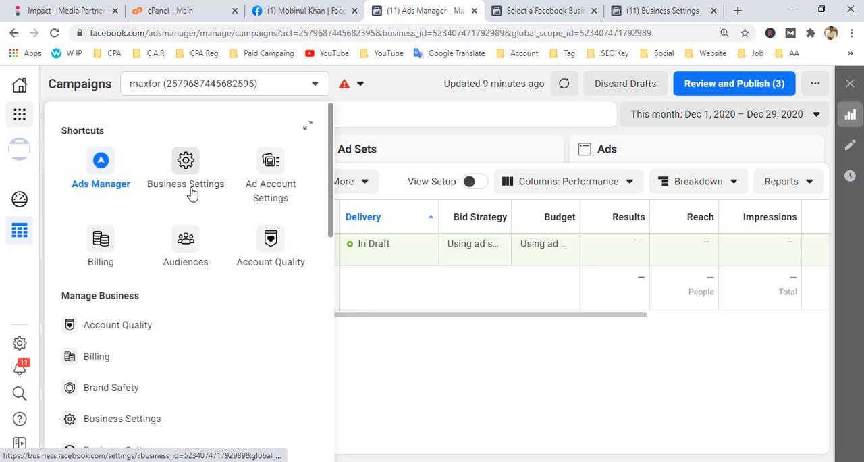
click(432, 373)
click(542, 8)
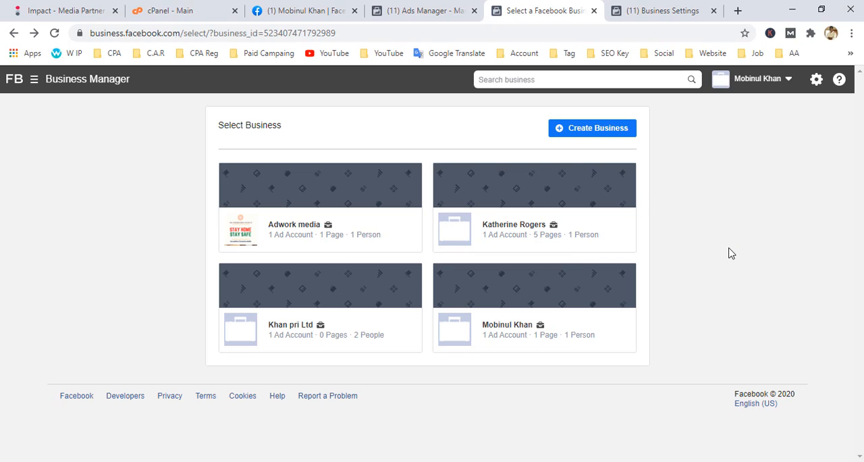
click(453, 10)
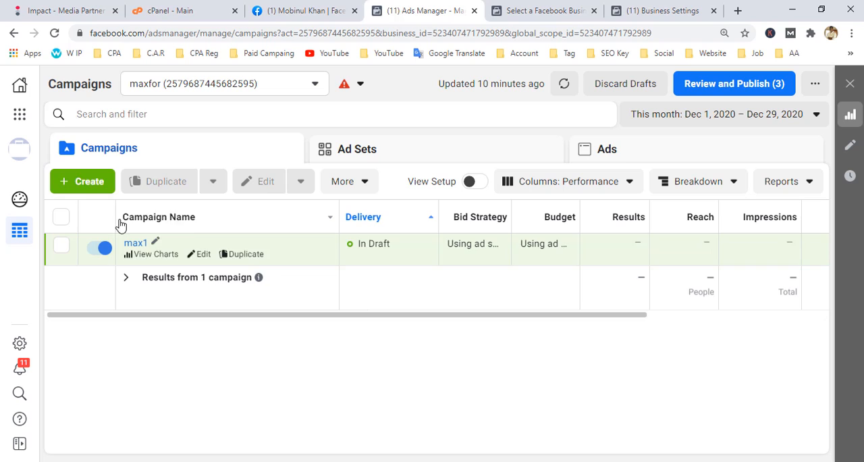
click(22, 115)
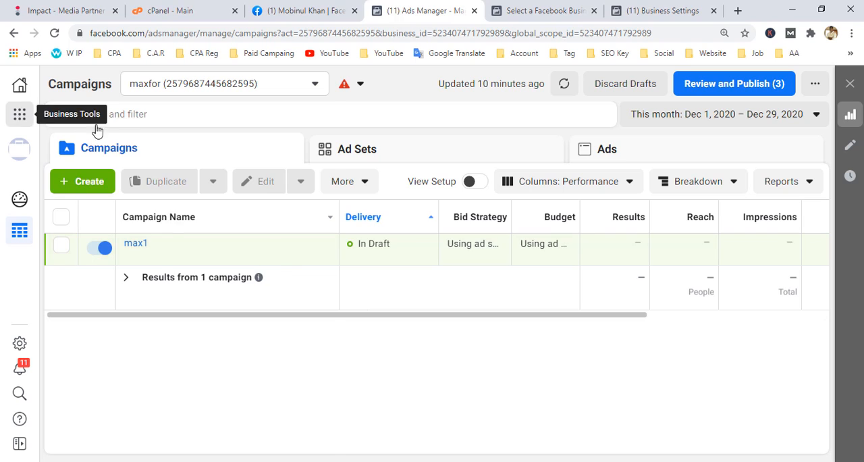
click(419, 370)
Switch to Business Settings and open the Domains page under Brand Safety.
click(652, 11)
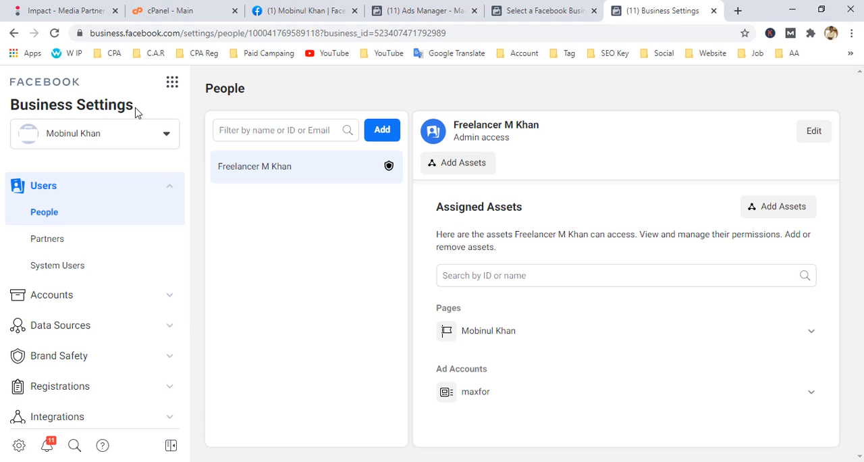
drag(135, 108, 10, 106)
click(288, 354)
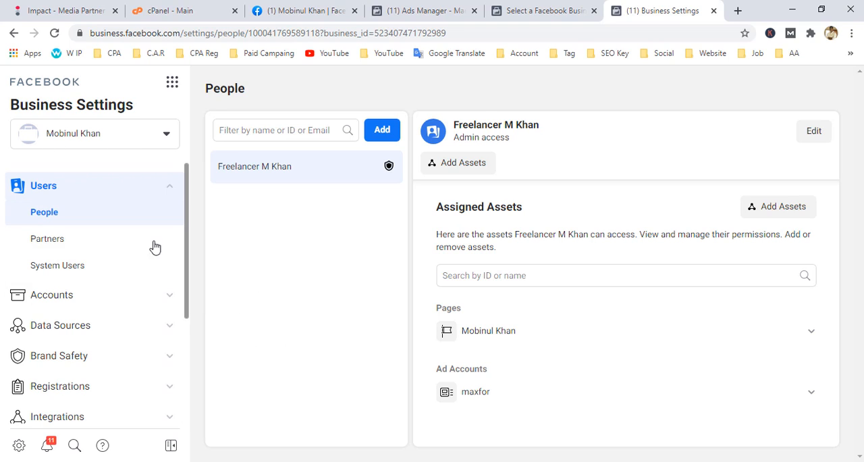
click(164, 188)
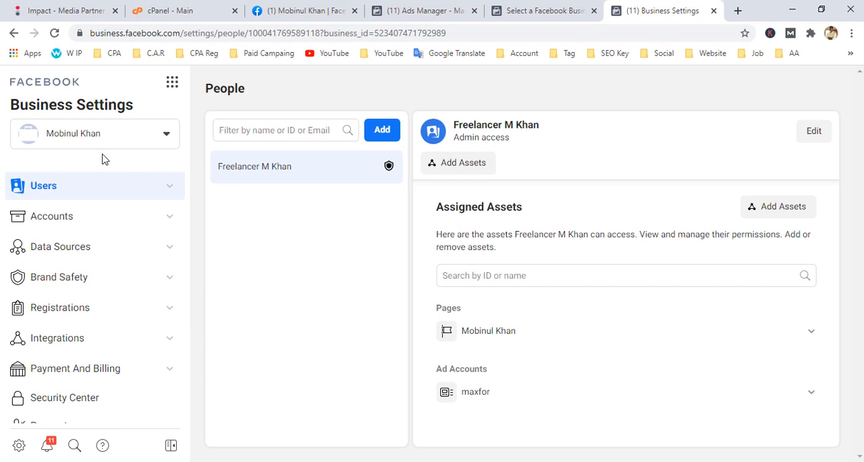
click(106, 283)
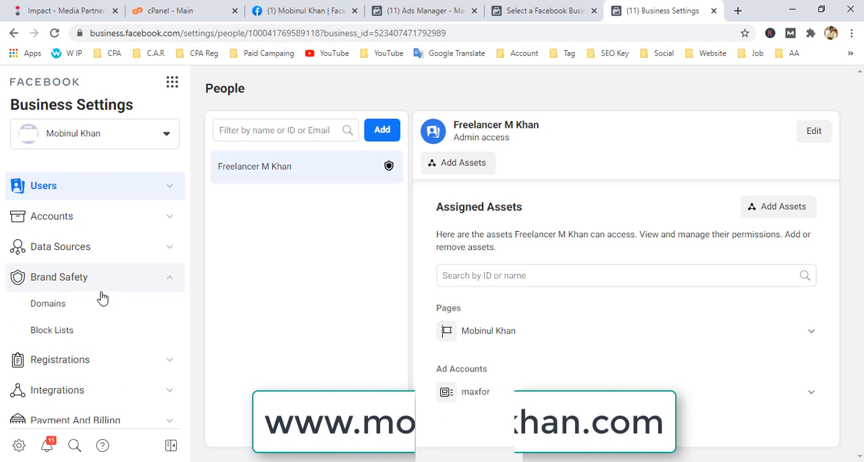
click(48, 307)
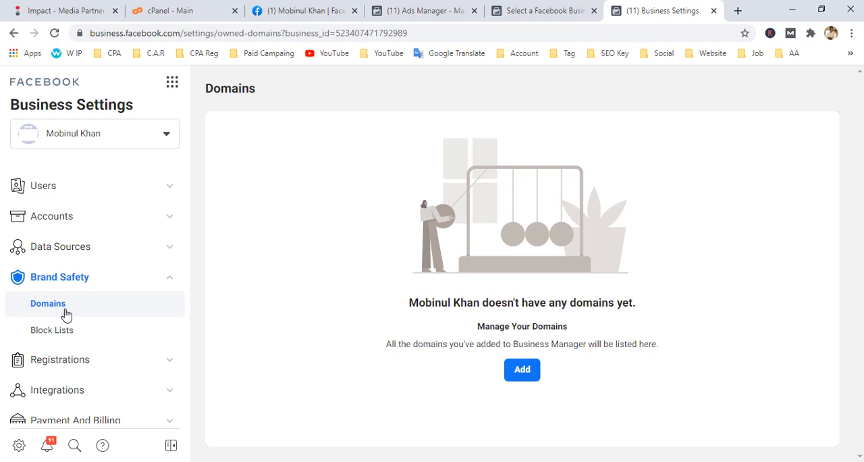
click(520, 369)
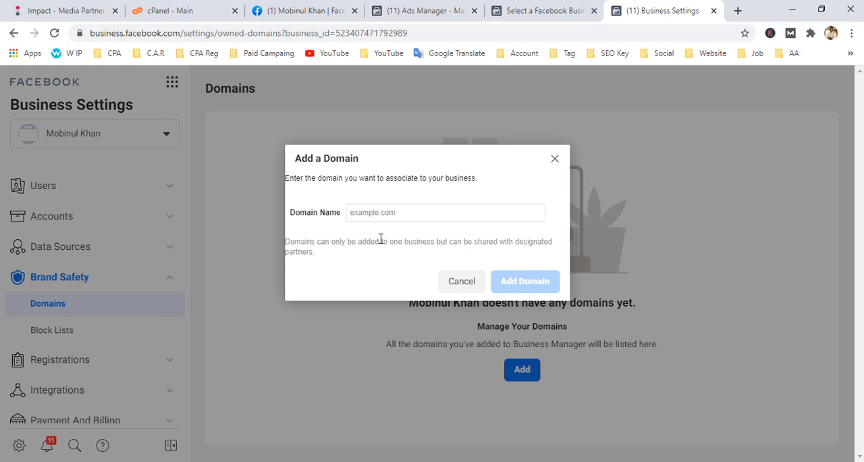
click(369, 216)
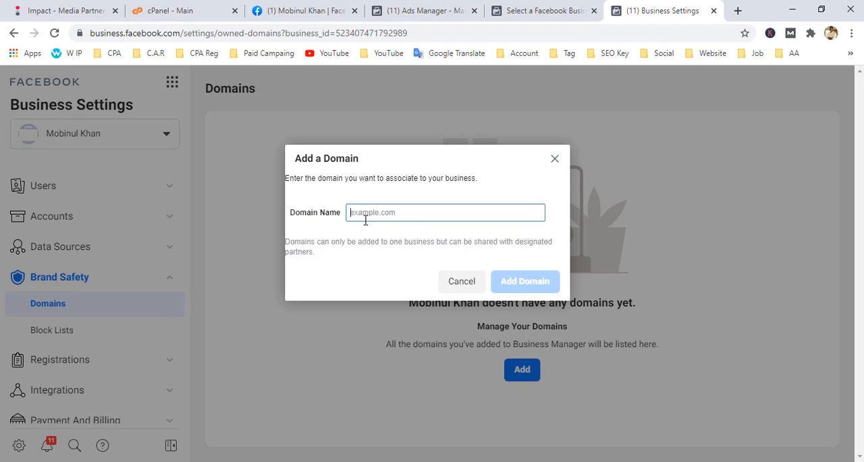
text(mo)
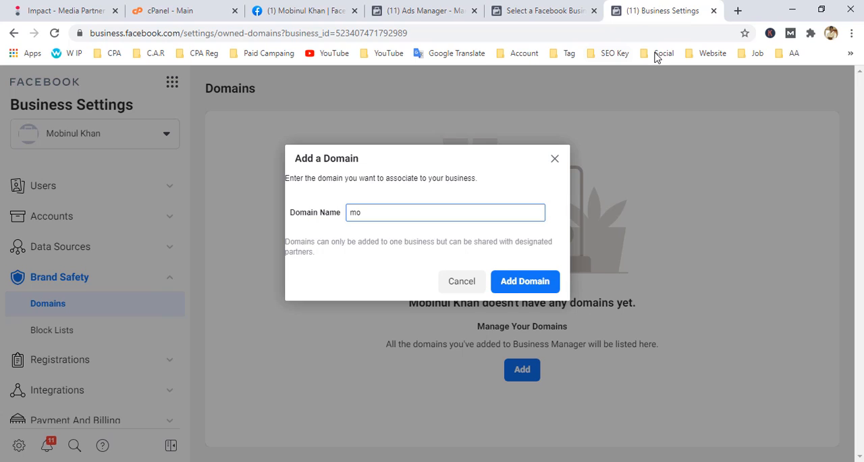
click(737, 10)
click(548, 32)
text(mobinulkhan.com/)
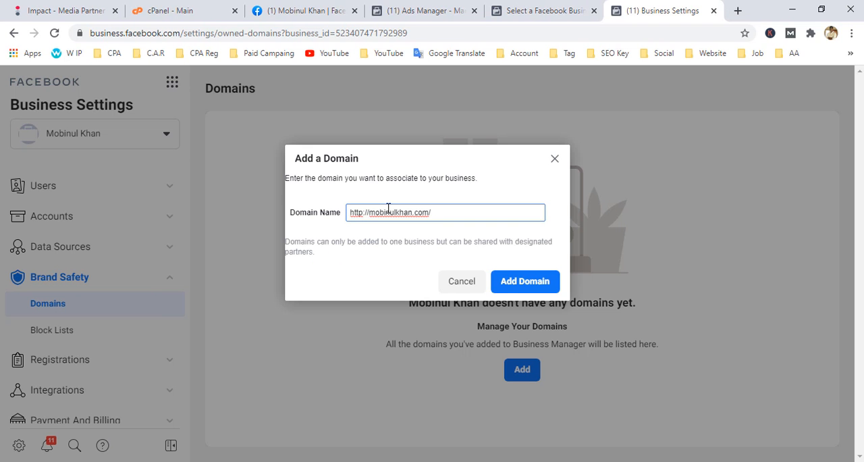
key(BackSpace)
drag(366, 213, 314, 214)
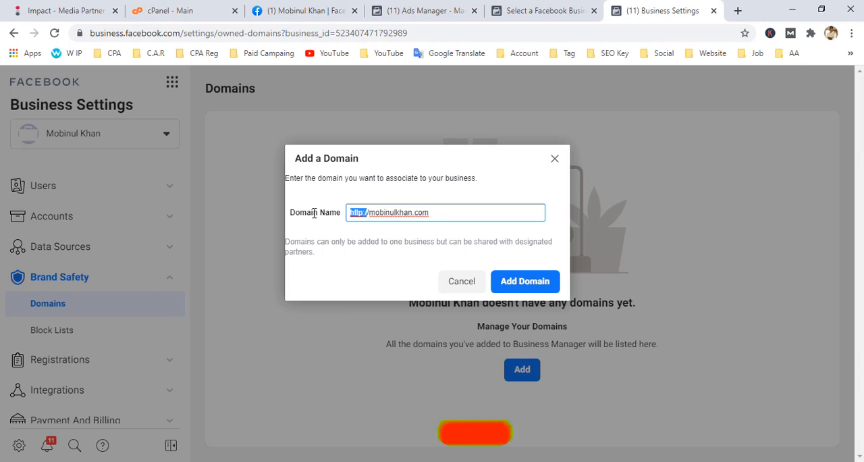
key(BackSpace)
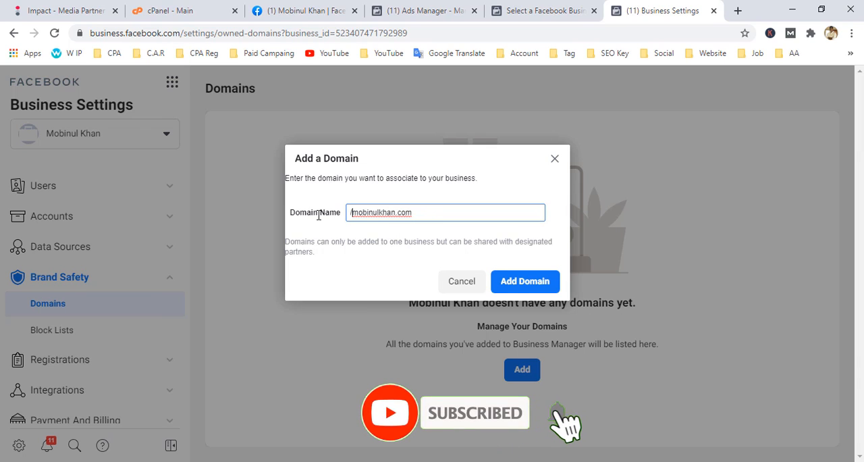
click(370, 277)
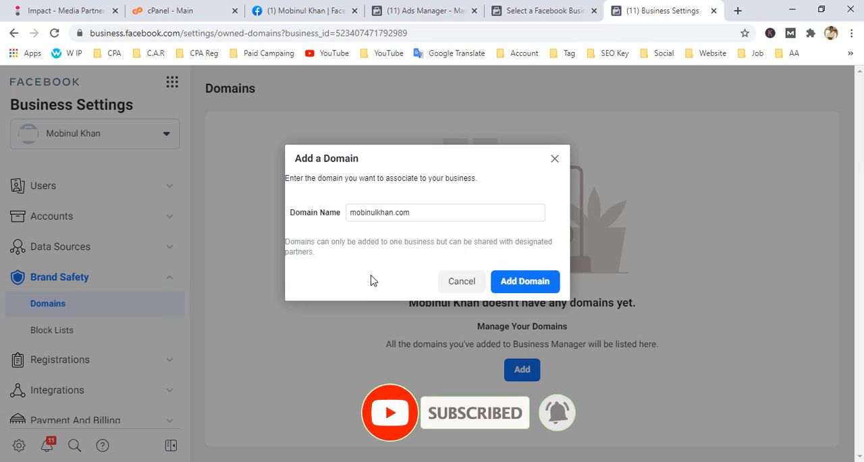
click(413, 214)
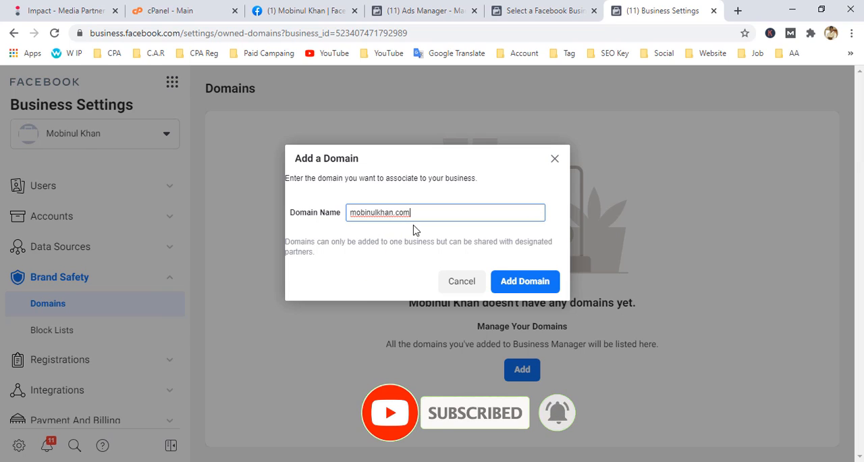
click(379, 269)
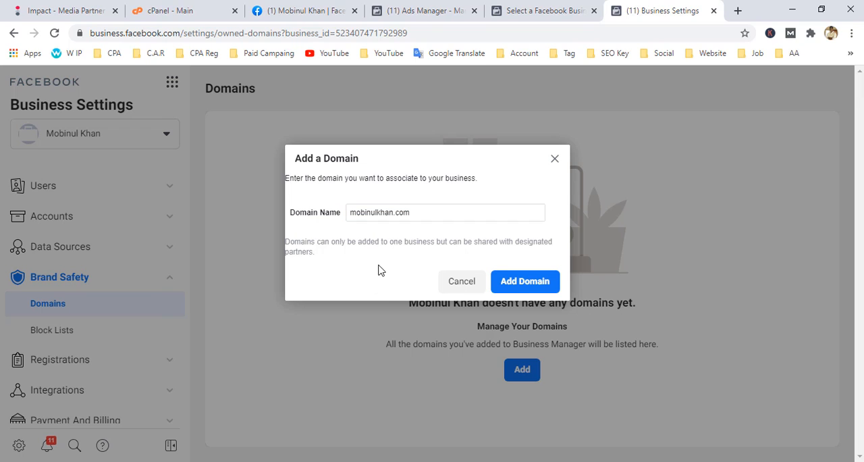
click(526, 287)
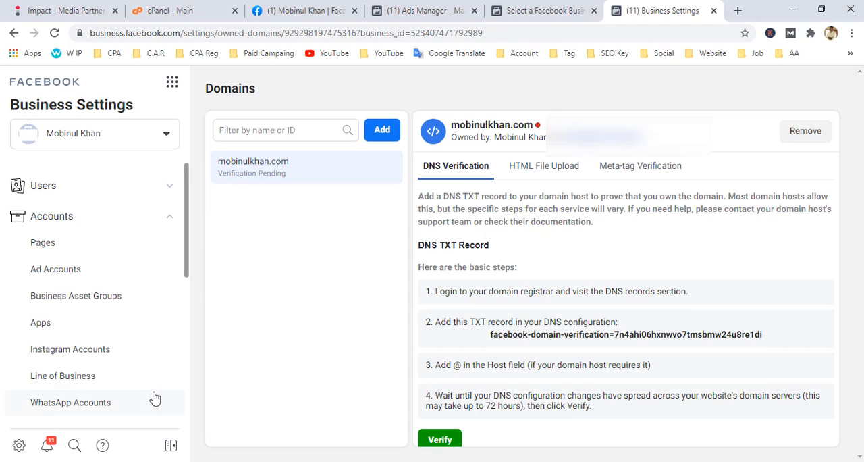
Check the verification status of the newly added domain in the domain list and its details.
scroll(155, 398, down, 2)
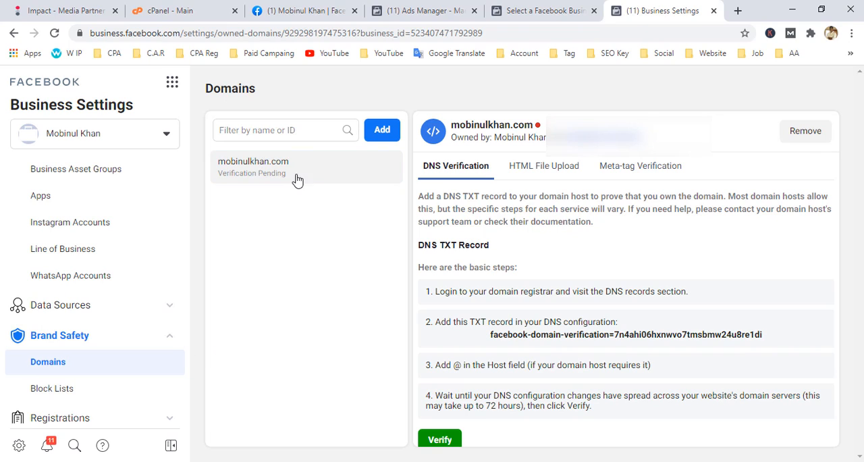
drag(297, 163, 220, 168)
click(214, 184)
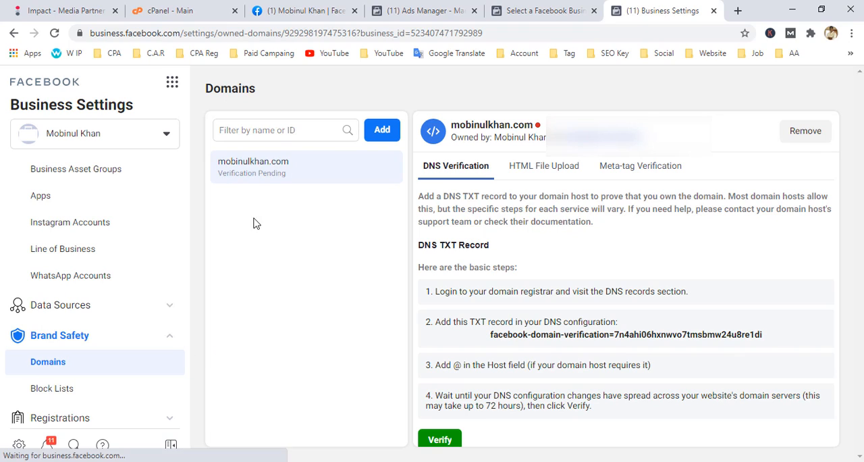
drag(297, 177, 216, 183)
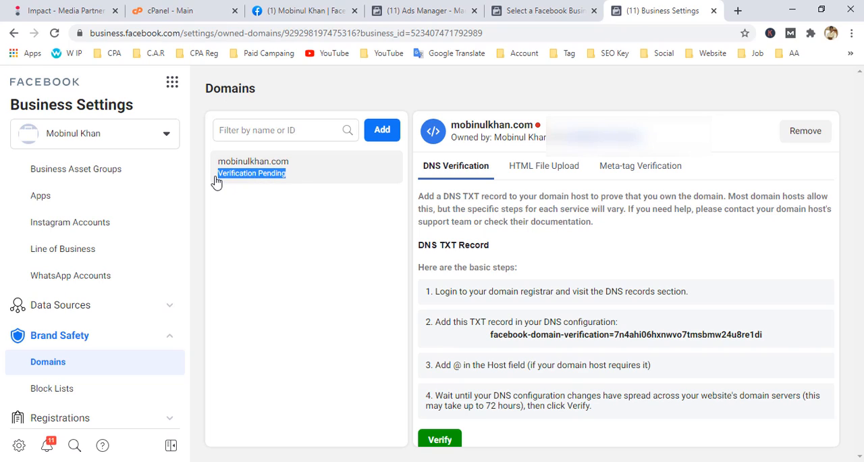
mouse_move(538, 128)
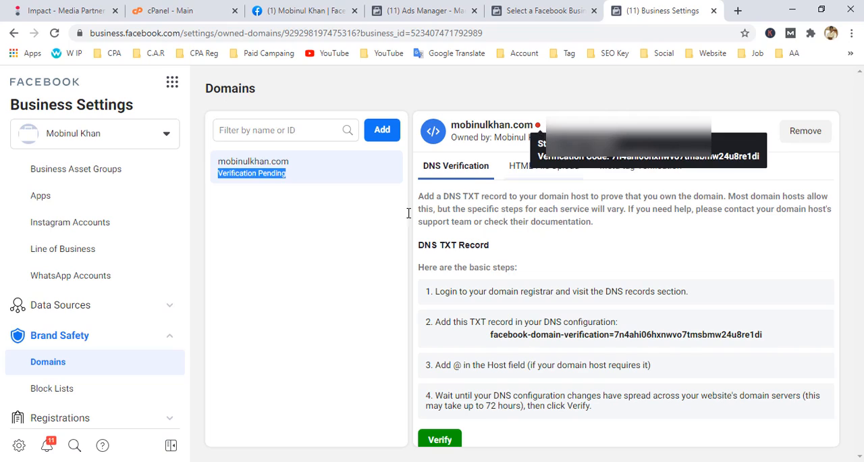
Compare the instructions for the DNS, HTML file upload and meta-tag verification methods of the mobinulkhan.com domain.
click(517, 251)
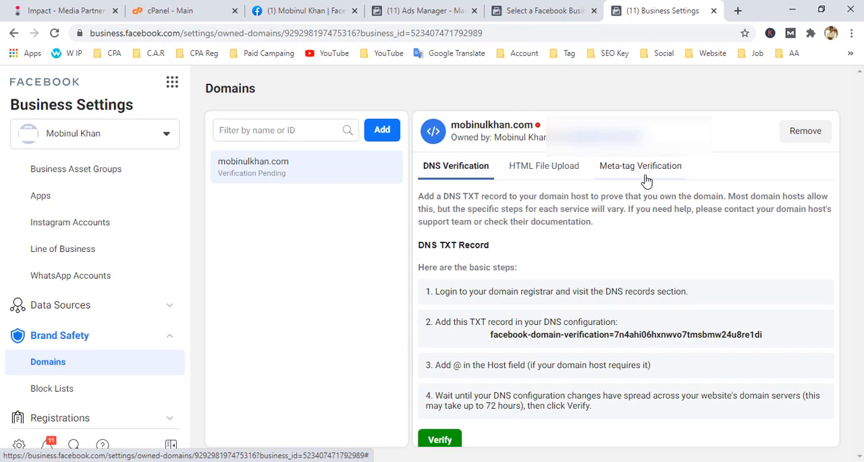
click(544, 172)
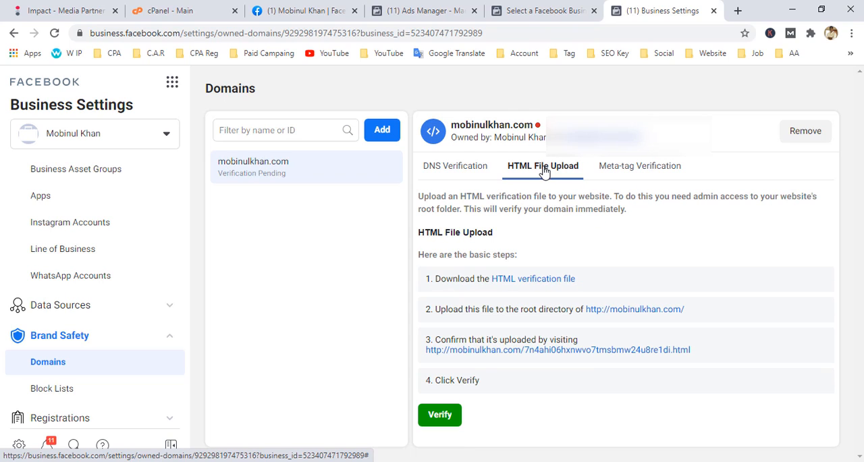
click(632, 172)
click(473, 177)
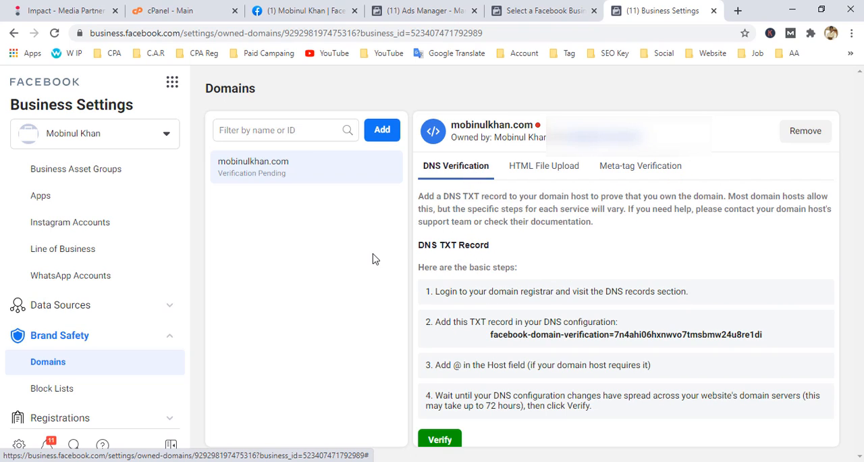
click(534, 174)
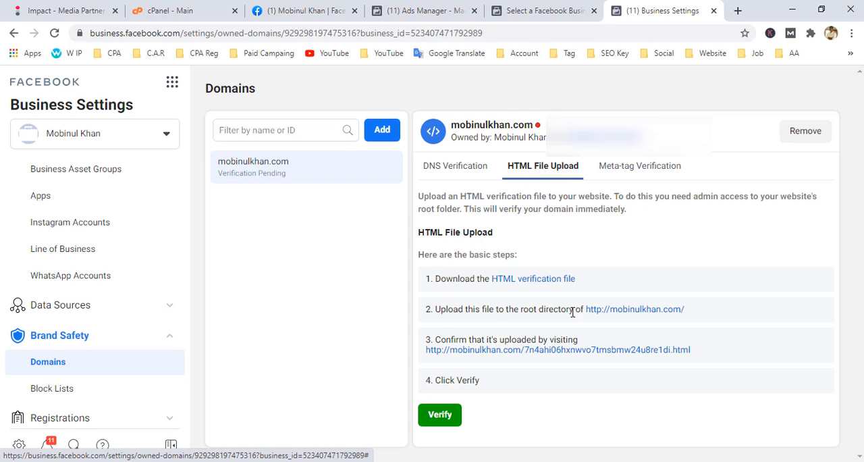
click(643, 168)
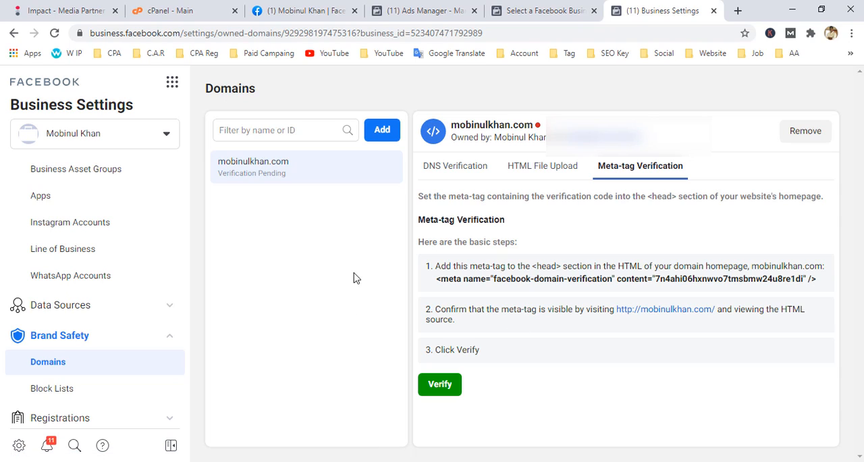
click(553, 171)
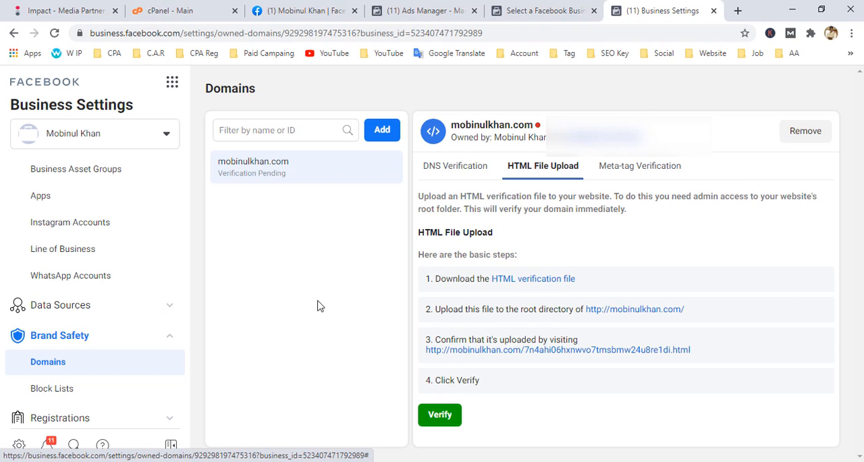
Copy the facebook-domain-verification meta tag from the meta-tag verification instructions.
click(623, 171)
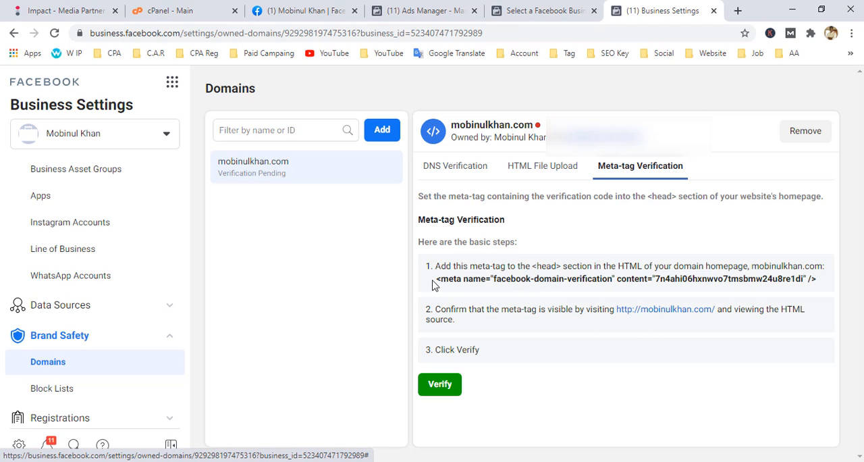
drag(433, 285, 819, 281)
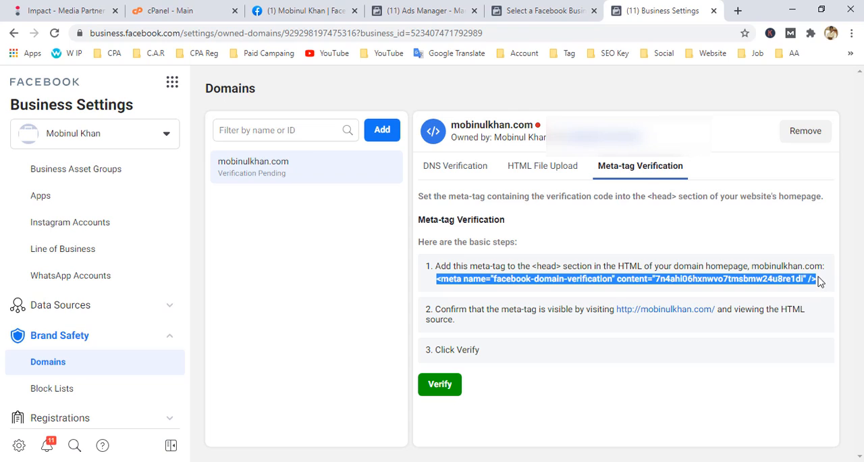
right_click(562, 284)
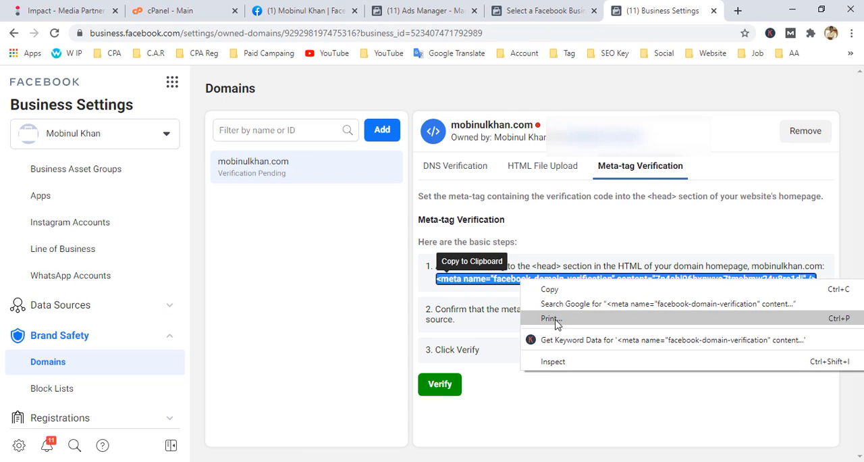
click(550, 290)
click(303, 321)
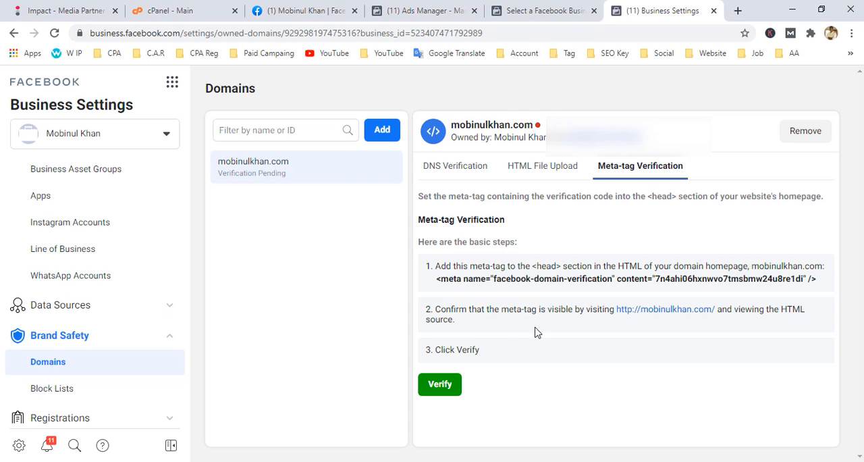
drag(542, 266, 660, 264)
click(295, 325)
Return to the HTML file upload method and download the HTML verification file.
click(548, 169)
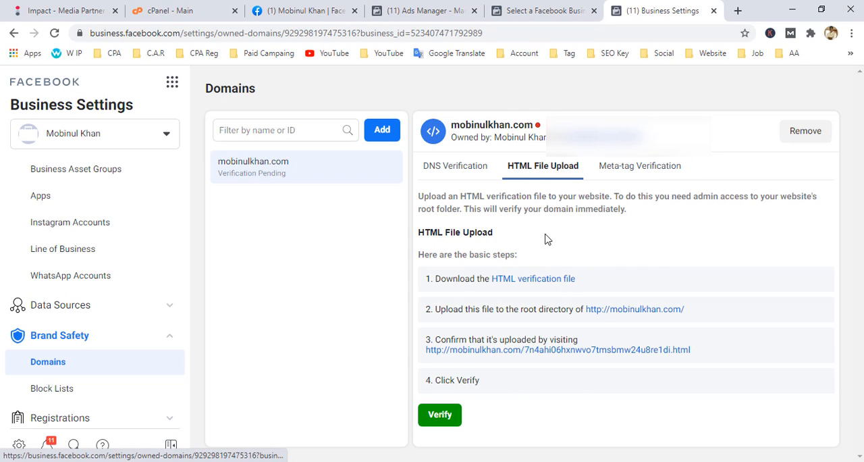
click(533, 279)
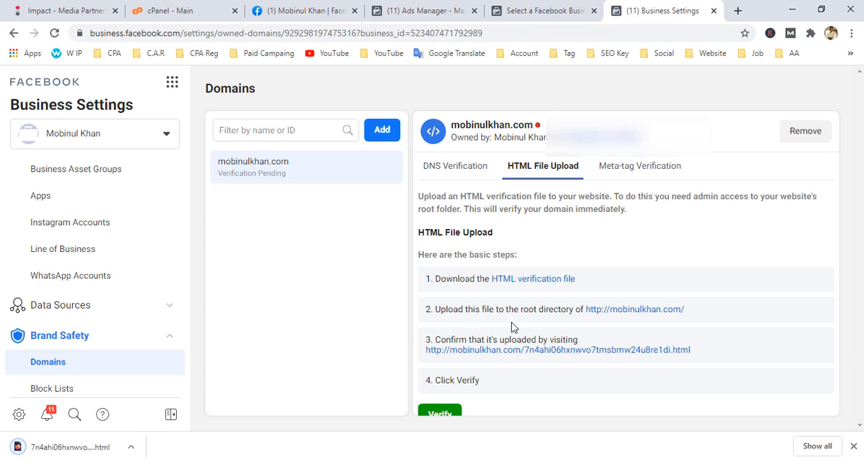
drag(481, 311, 568, 312)
click(570, 311)
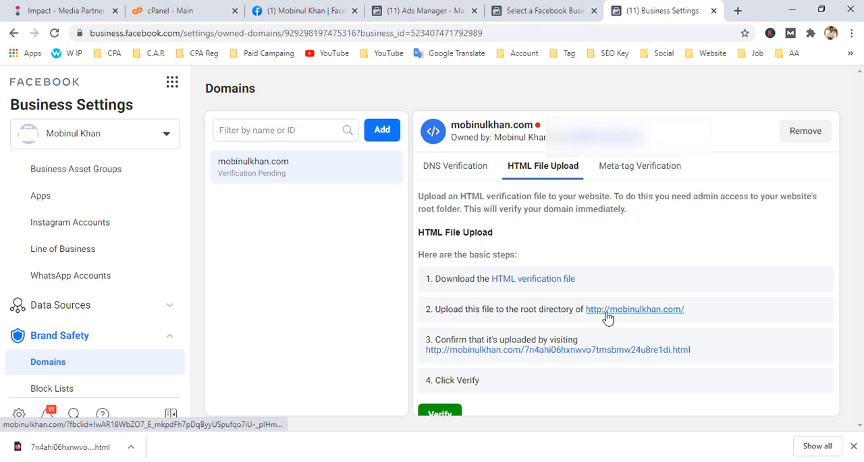
Switch to cPanel, open the File Manager and go into the mobinulkhan.com folder inside public_html.
click(189, 8)
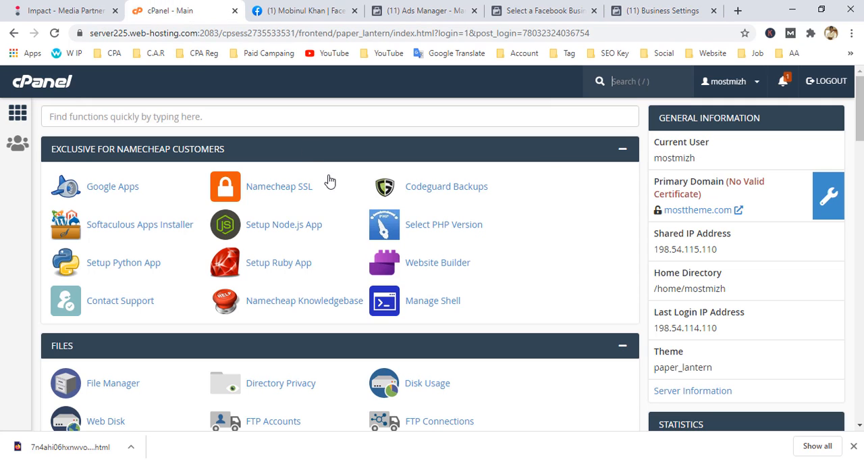
scroll(120, 261, down, 1)
click(110, 322)
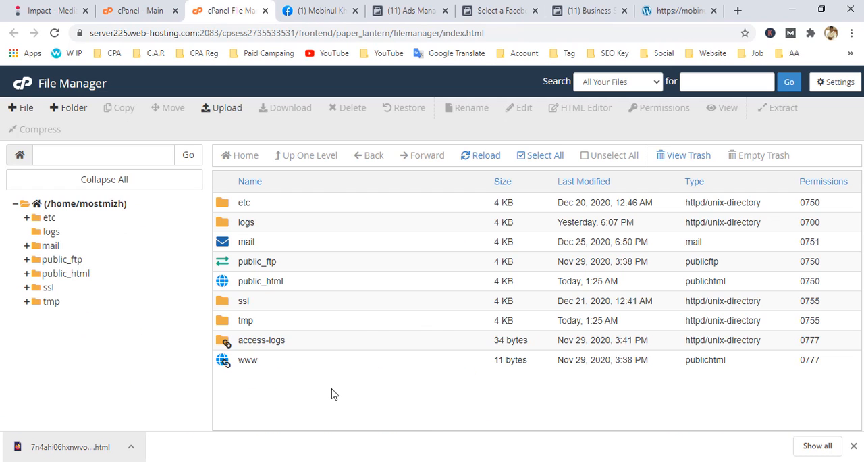
double_click(233, 282)
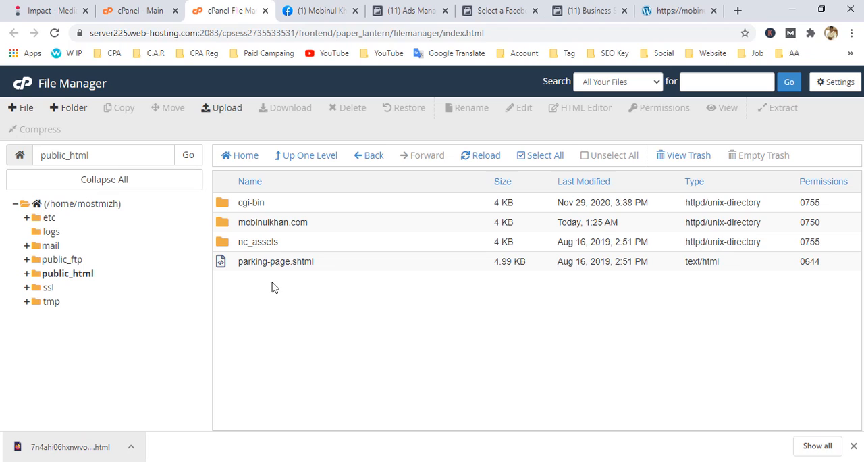
click(313, 225)
ctrl+click(251, 241)
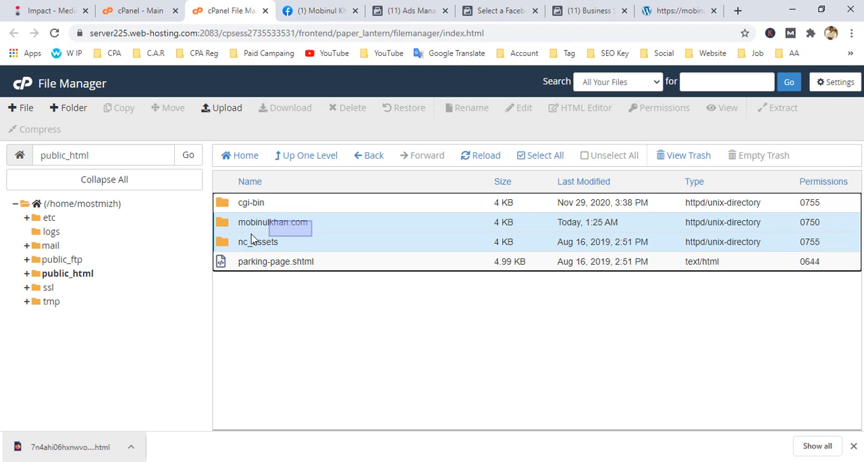
double_click(225, 223)
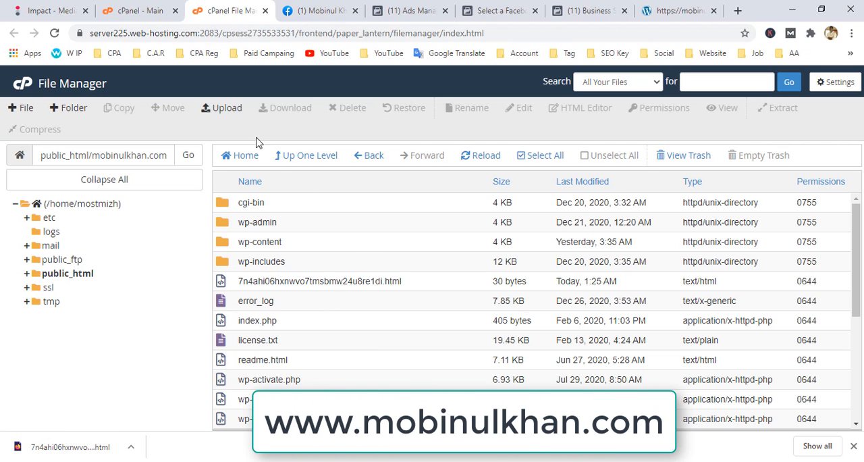
Upload the downloaded HTML verification file to the website's folder, and return to the file list to locate it.
click(220, 110)
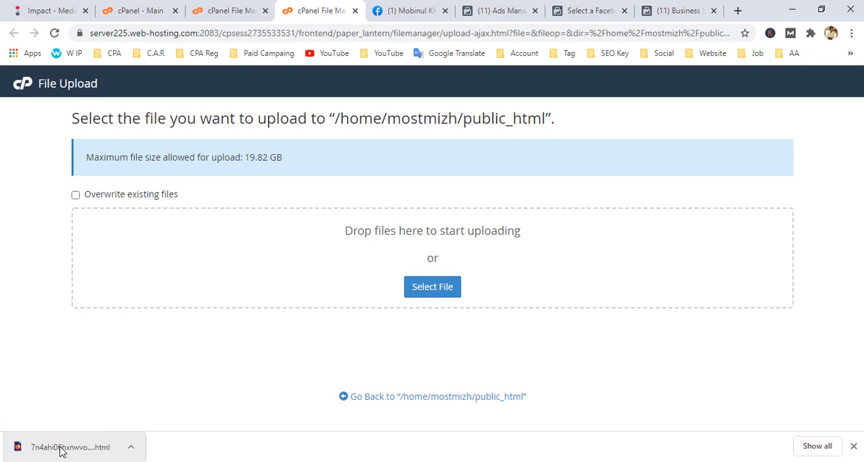
drag(59, 451, 422, 297)
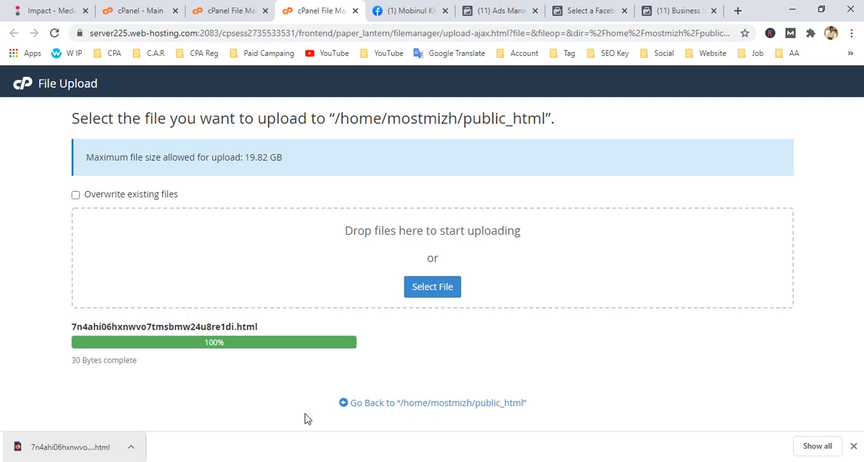
click(384, 404)
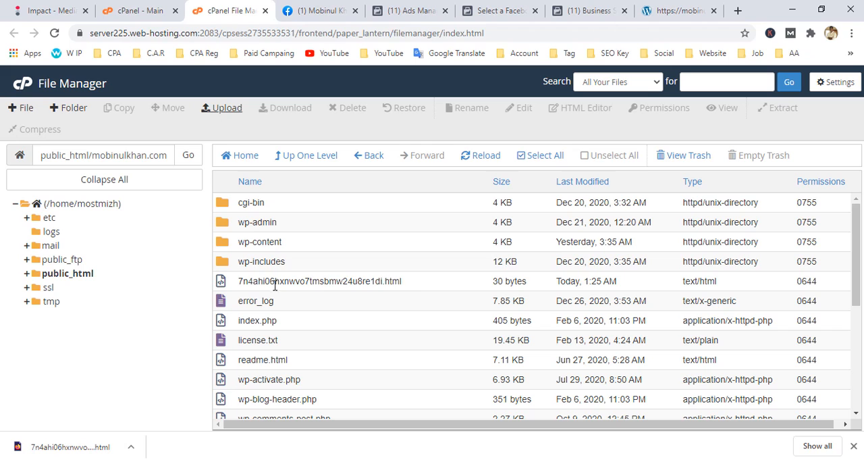
click(284, 282)
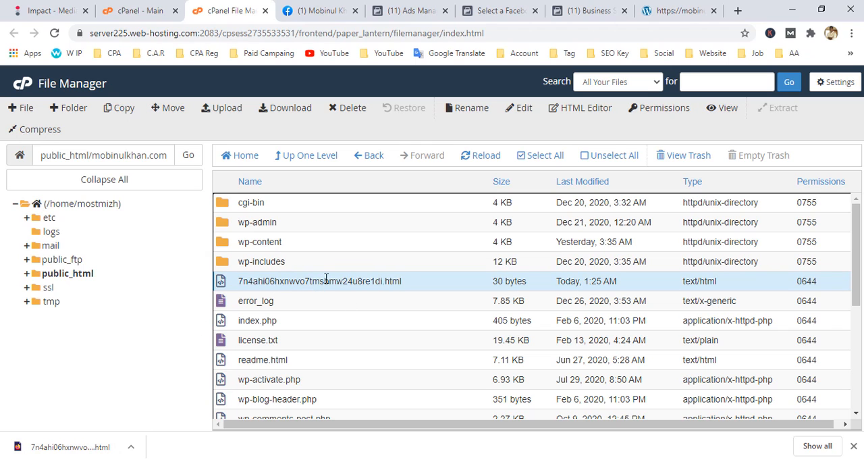
Switch back to Business Settings and visit the verification file's link on mobinulkhan.com to check that the uploaded code is served.
click(589, 7)
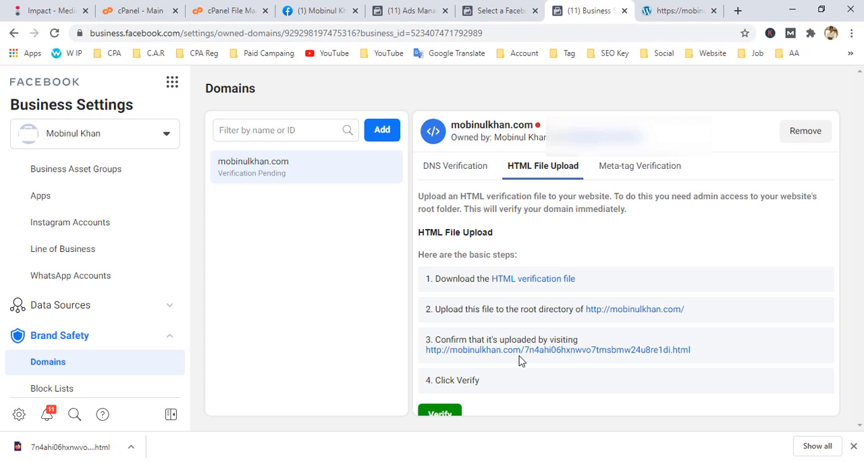
drag(467, 337, 577, 332)
click(369, 350)
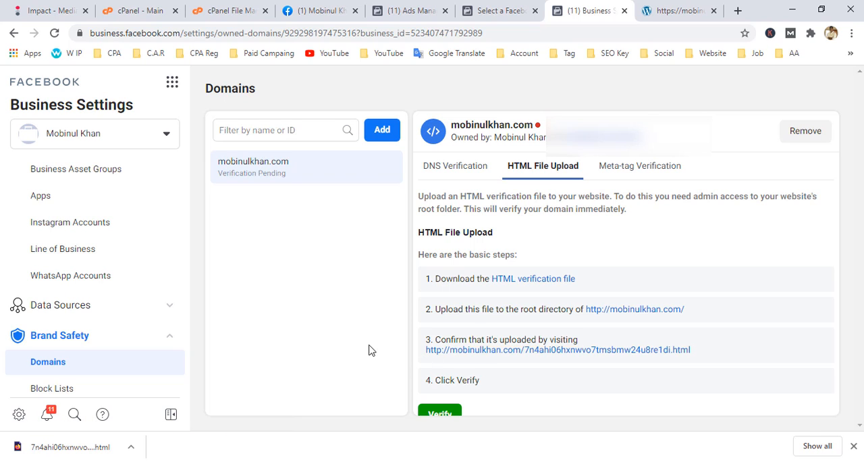
click(547, 352)
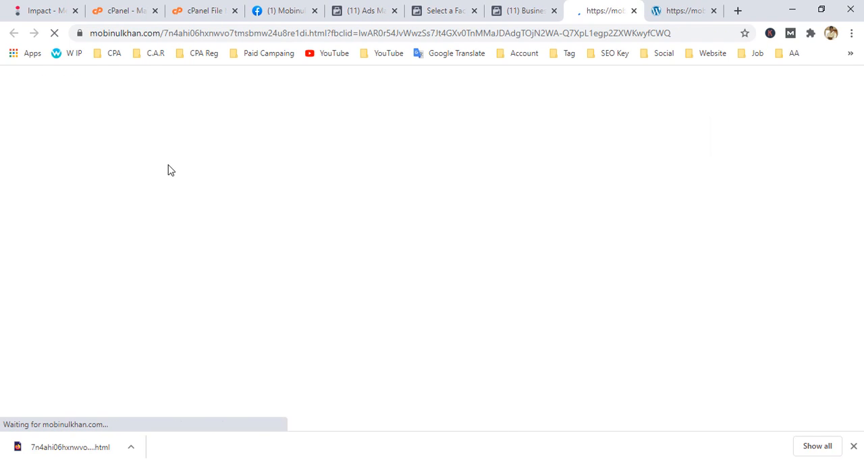
drag(168, 78, 8, 77)
click(66, 139)
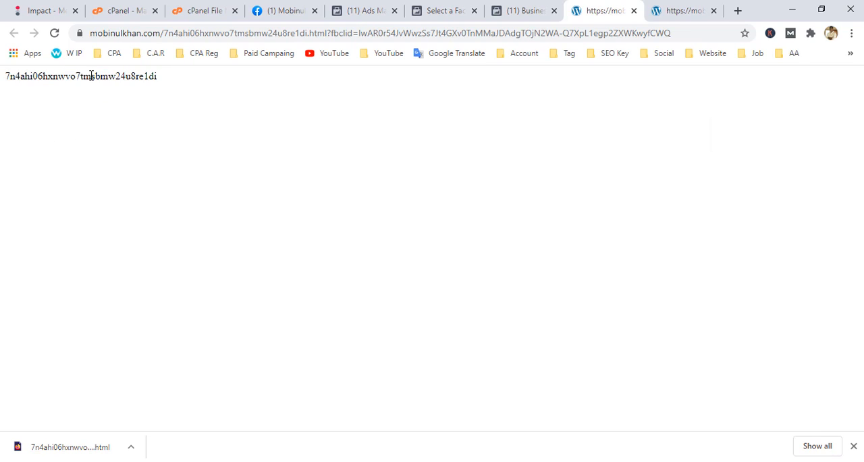
double_click(91, 76)
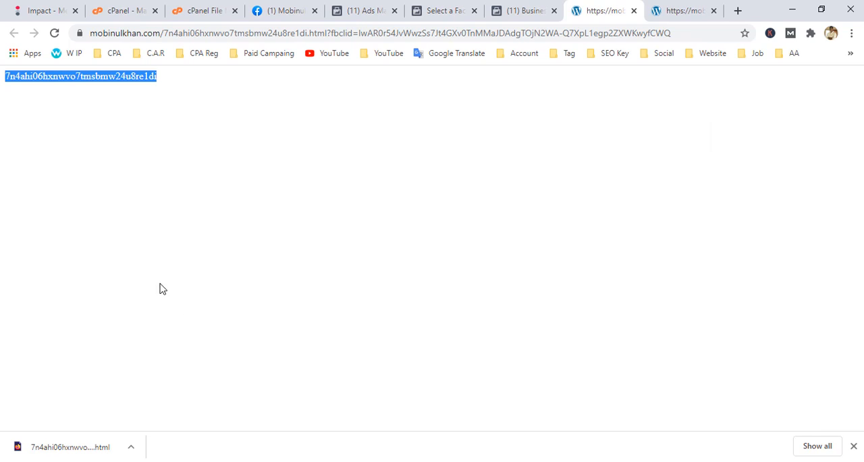
click(166, 101)
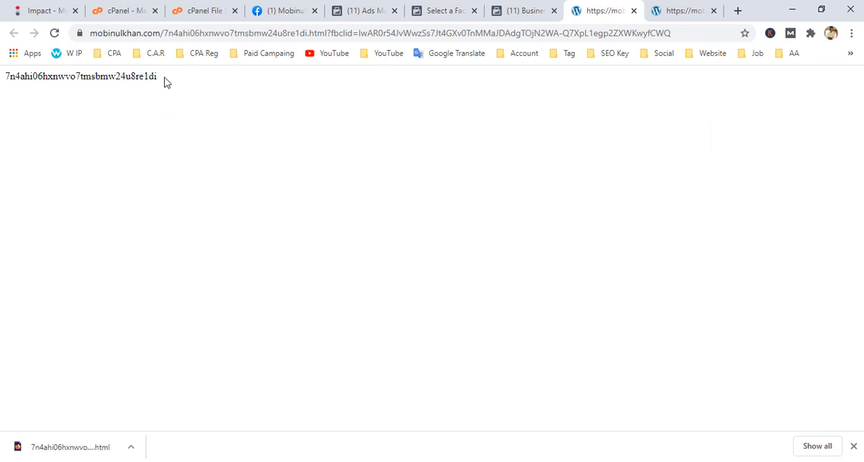
drag(166, 80, 8, 77)
click(181, 179)
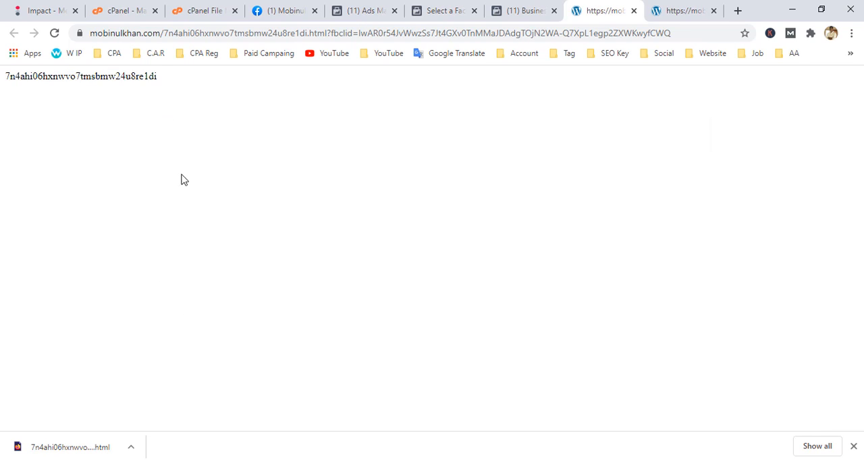
Return to the domain's HTML file upload instructions in Business Settings, verify mobinulkhan.com and dismiss the result dialog.
click(524, 10)
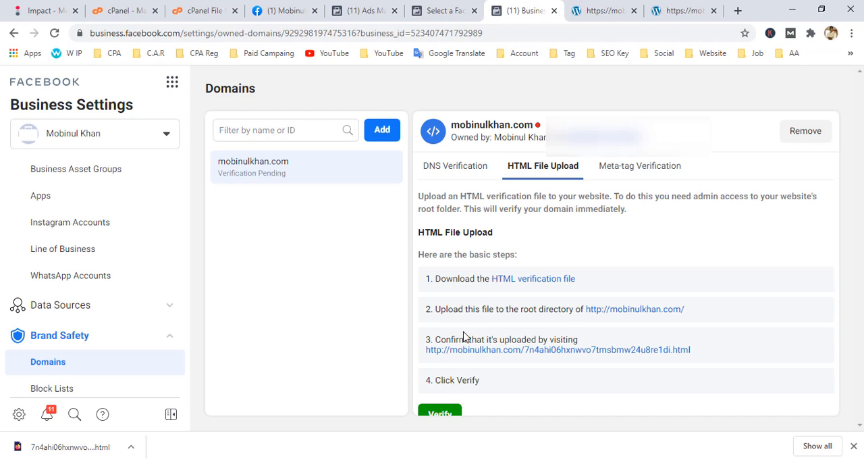
click(853, 448)
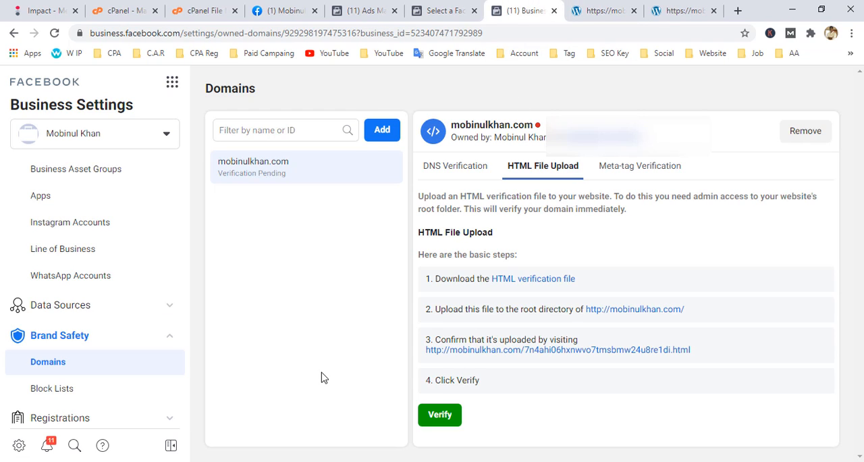
drag(479, 382, 433, 382)
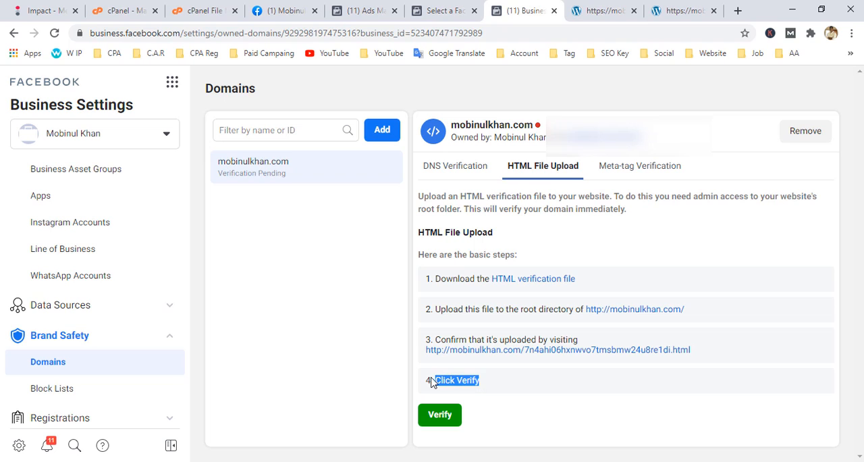
click(396, 397)
click(440, 416)
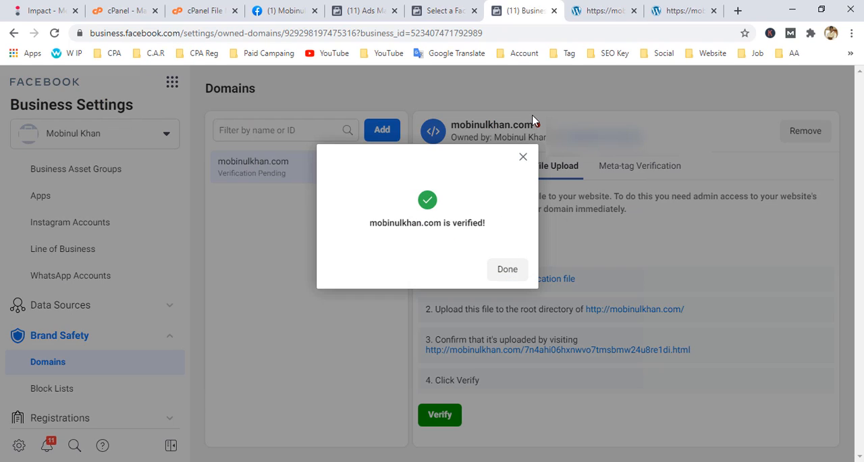
click(508, 274)
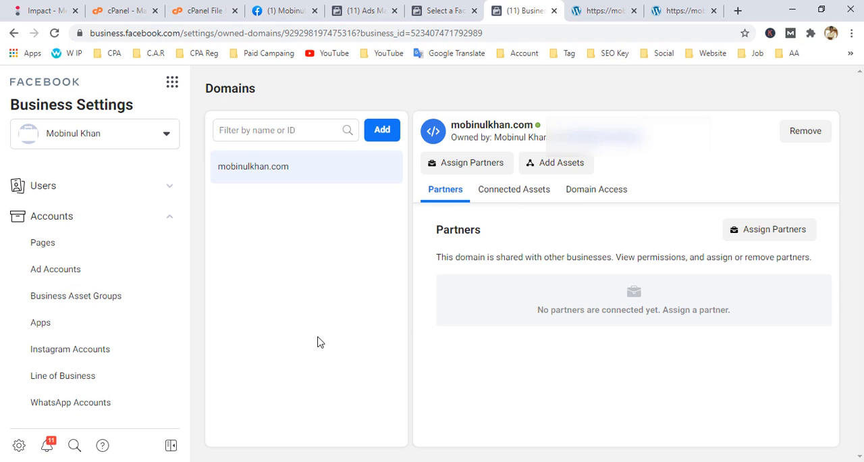
Open the form for adding another domain and close it without adding one.
click(384, 130)
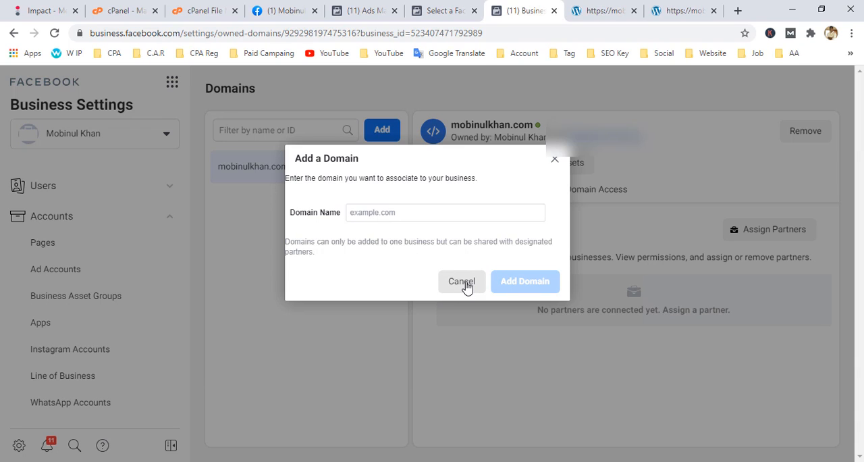
click(555, 162)
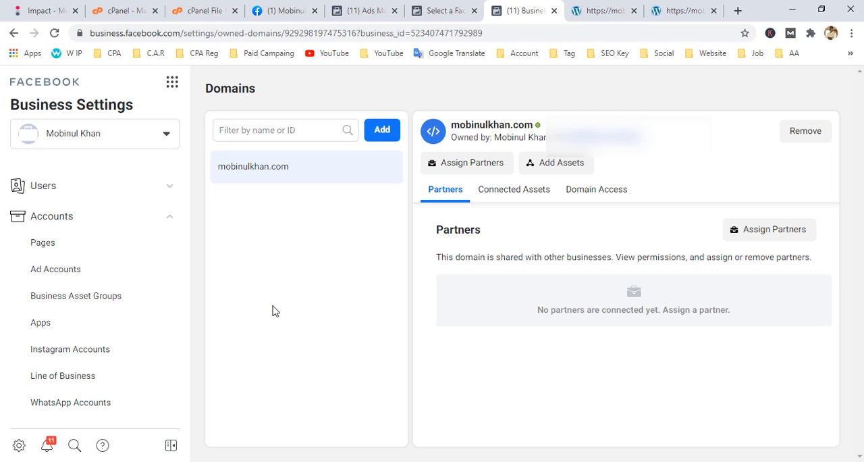